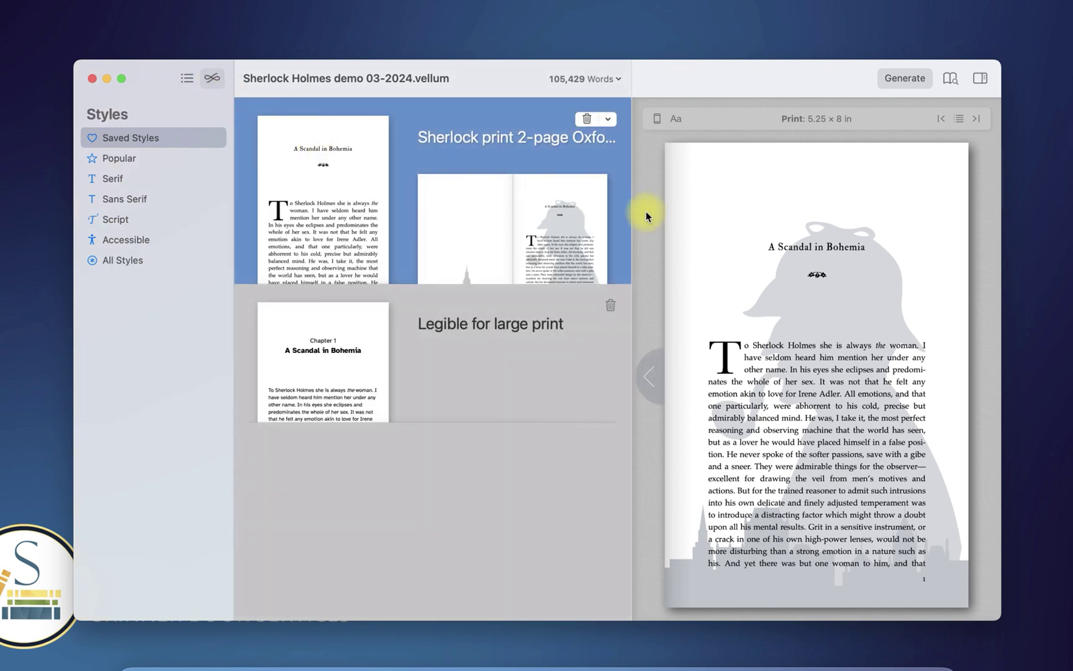
Apply the saved style Sherlock print 2-page Oxford to its original Oxford style and return to the book's outline
click(607, 119)
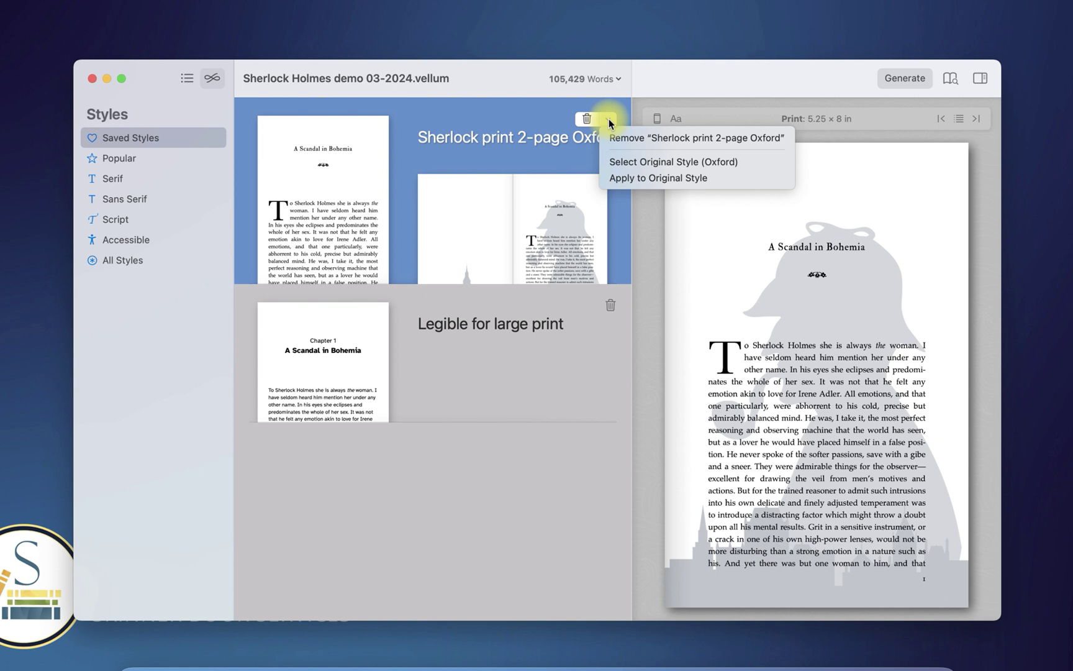
click(652, 178)
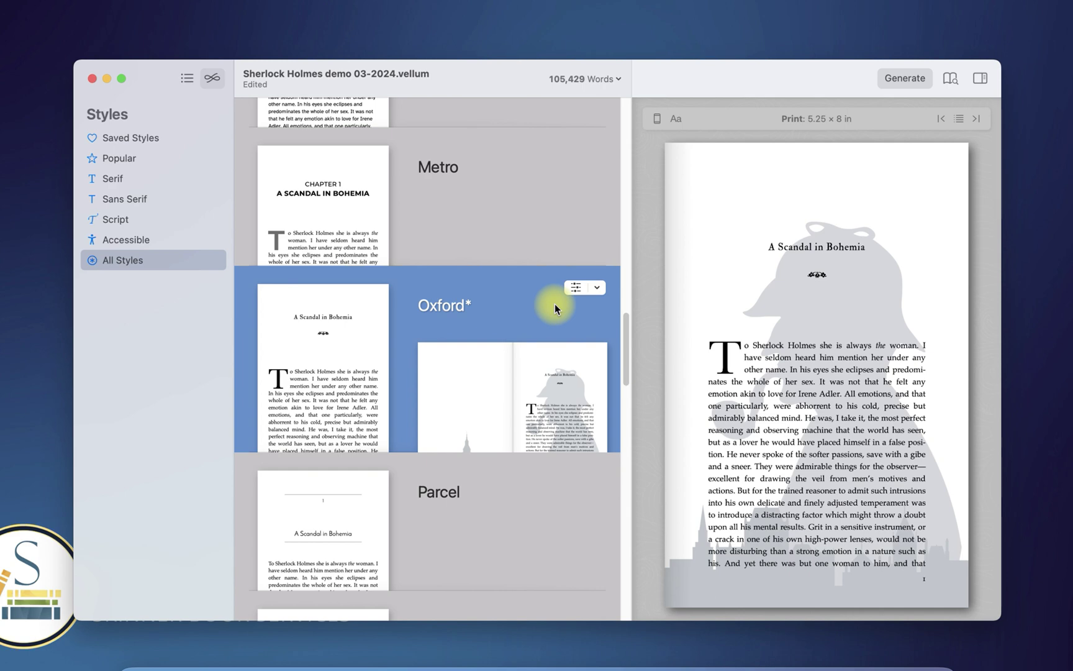
click(186, 78)
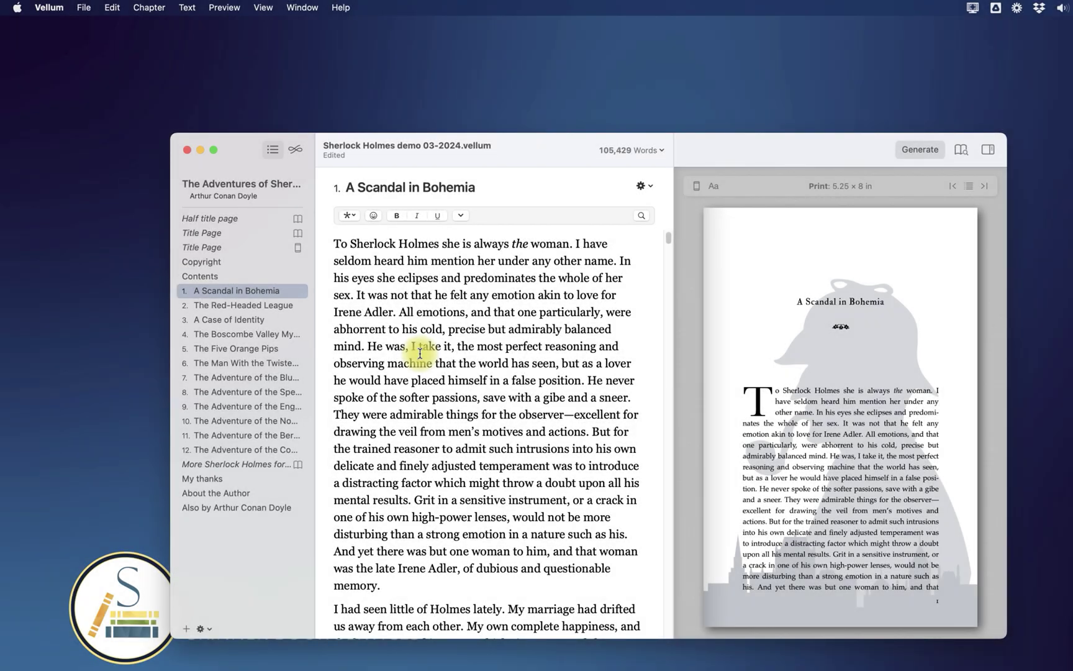
Duplicate the Sherlock Holmes demo 03-2024 book file and close the original, keeping only the copy open
click(85, 9)
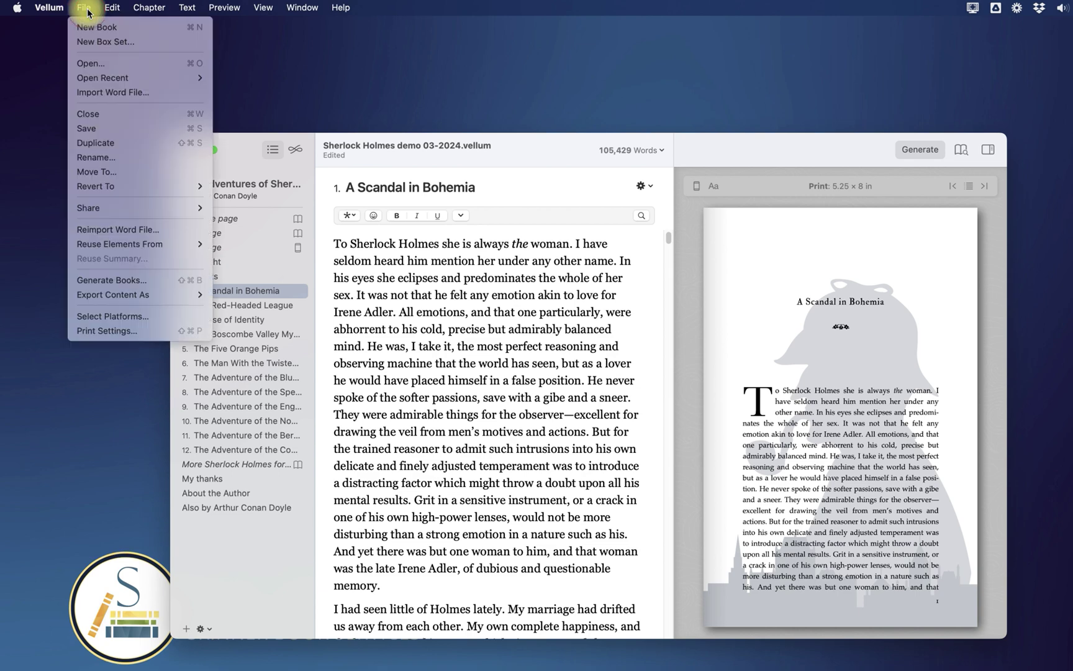
click(155, 148)
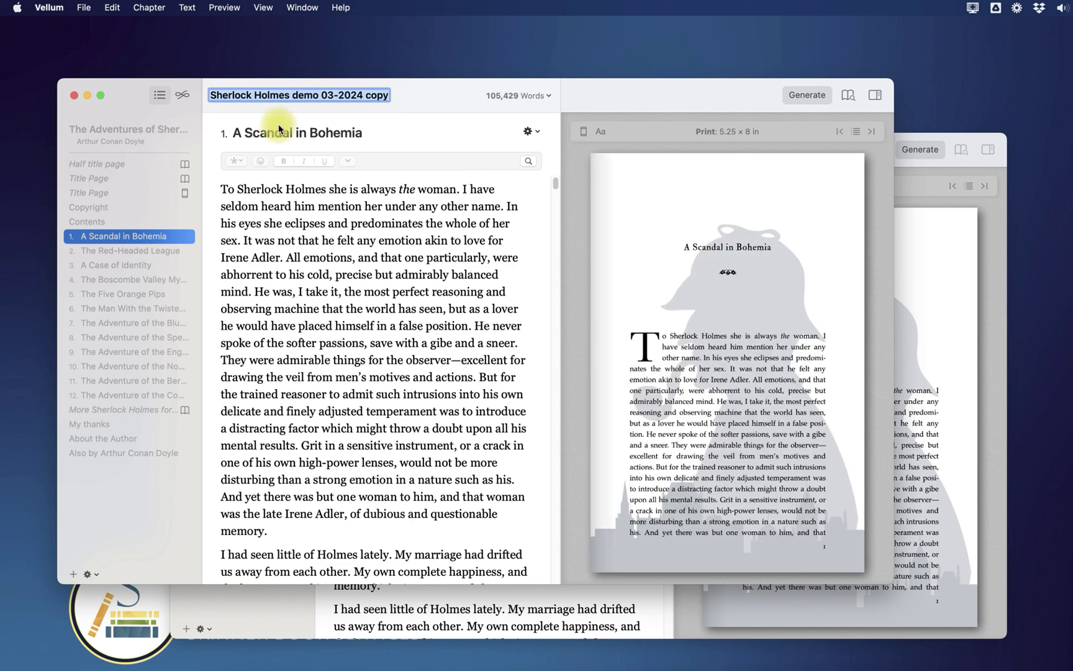
click(990, 372)
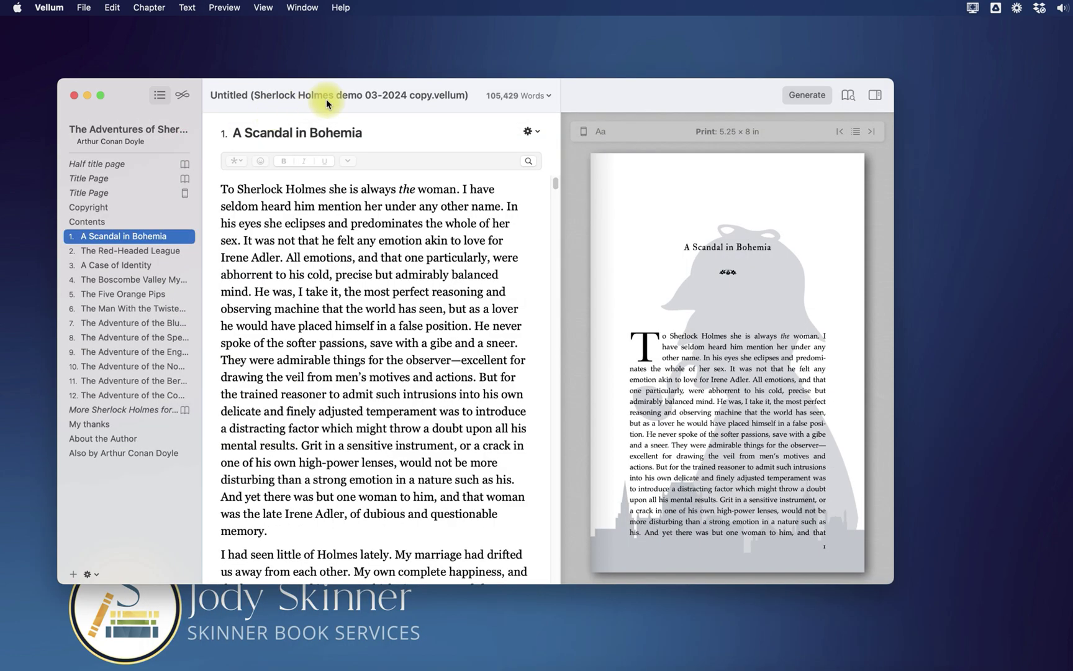
click(187, 149)
drag(344, 103, 443, 120)
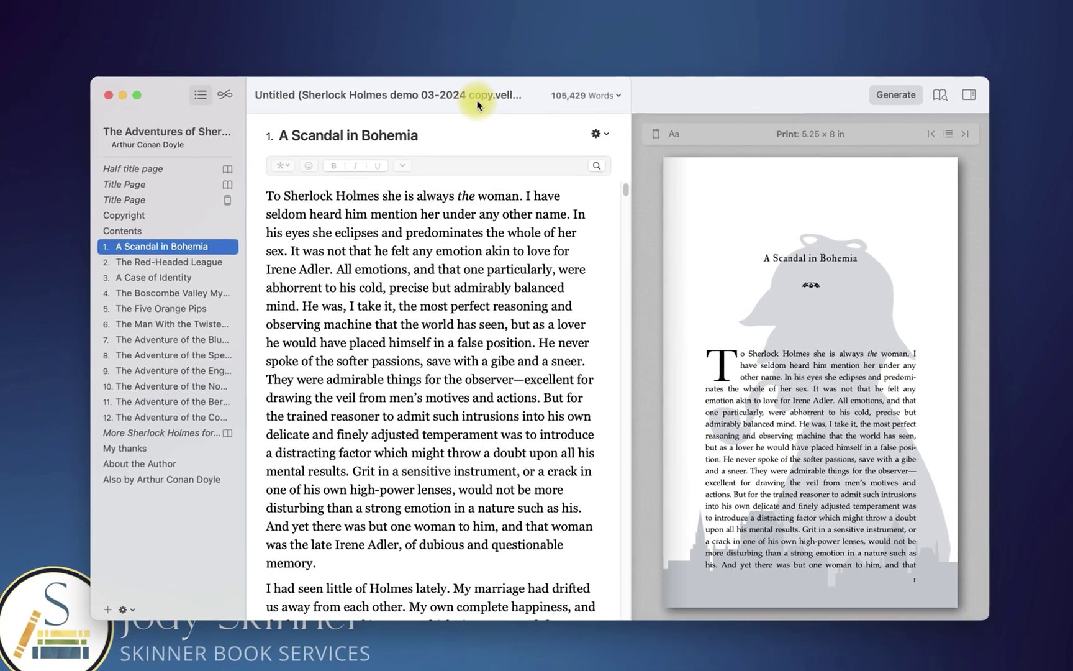
Rename the duplicated book file as Return Sherlock Holmes demo 02-2025.vellum
click(474, 95)
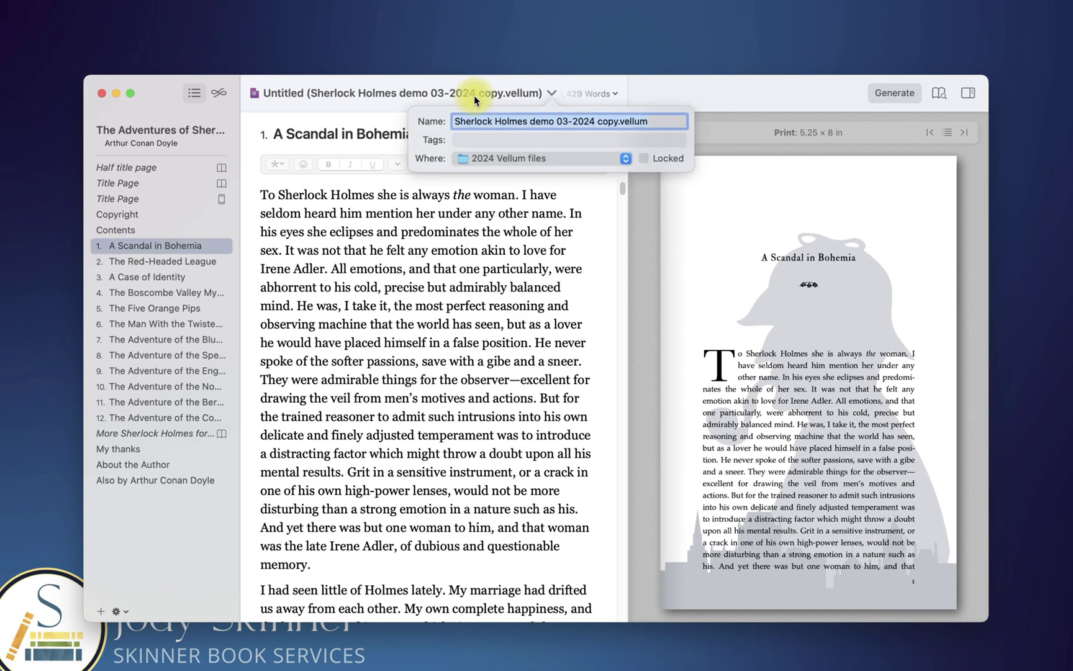
key(Left)
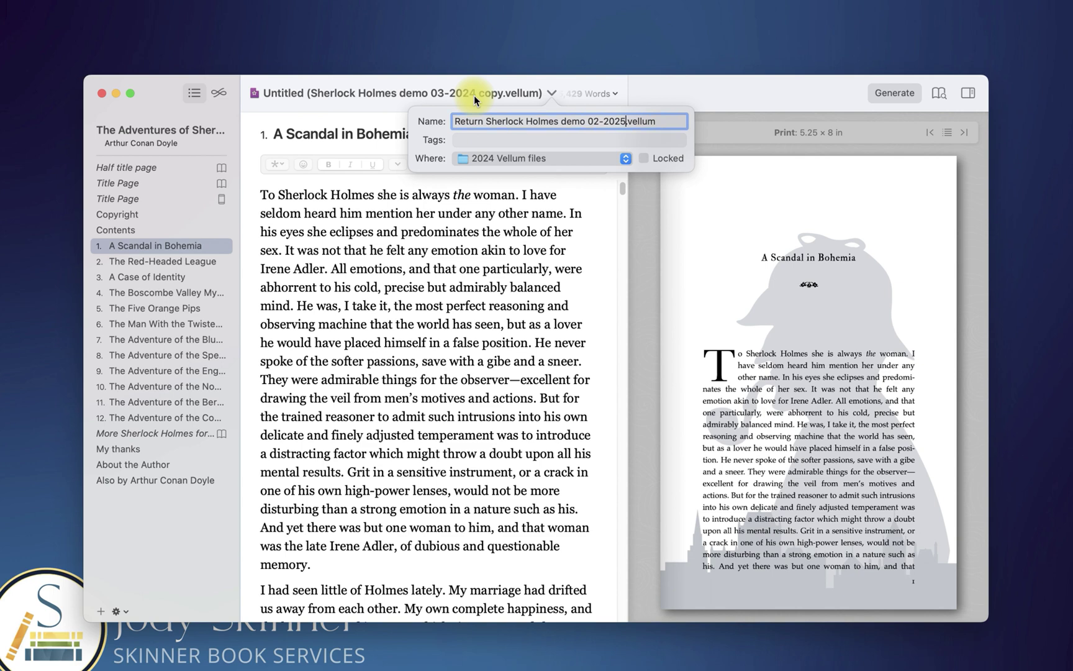
key(Return)
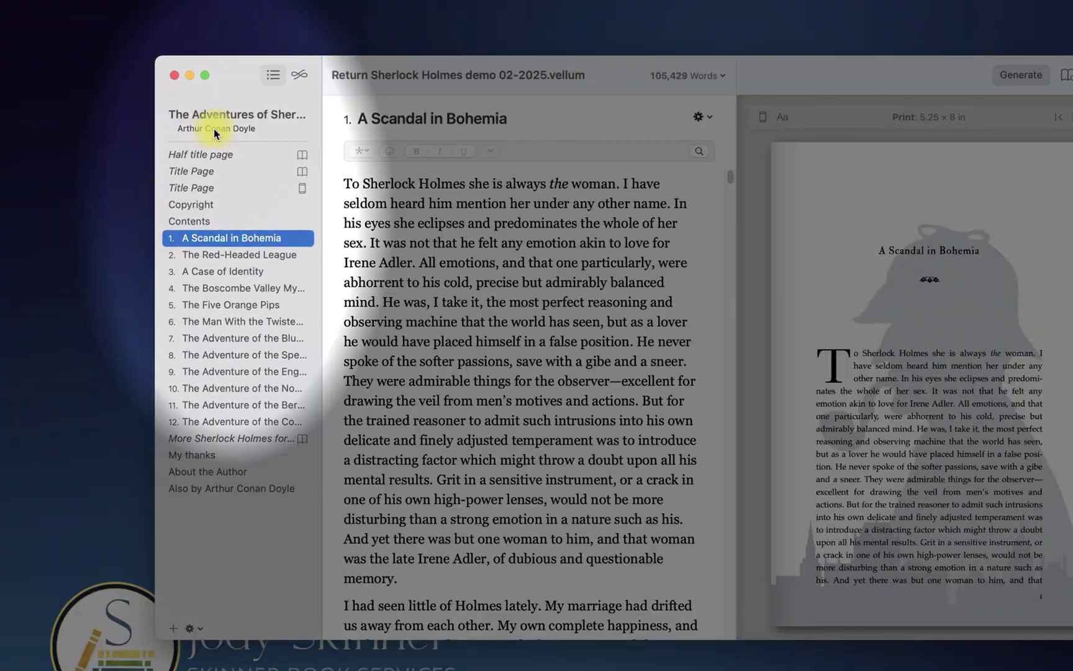
Set the book's title to The Return of Sherlock Holmes in its title information
click(215, 131)
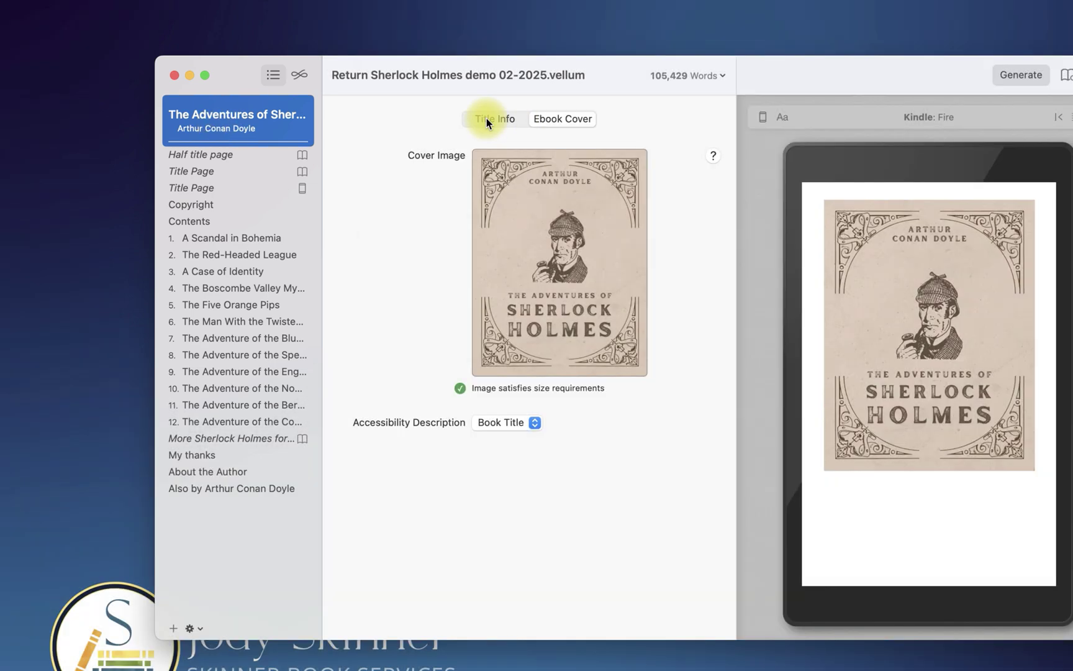
click(486, 118)
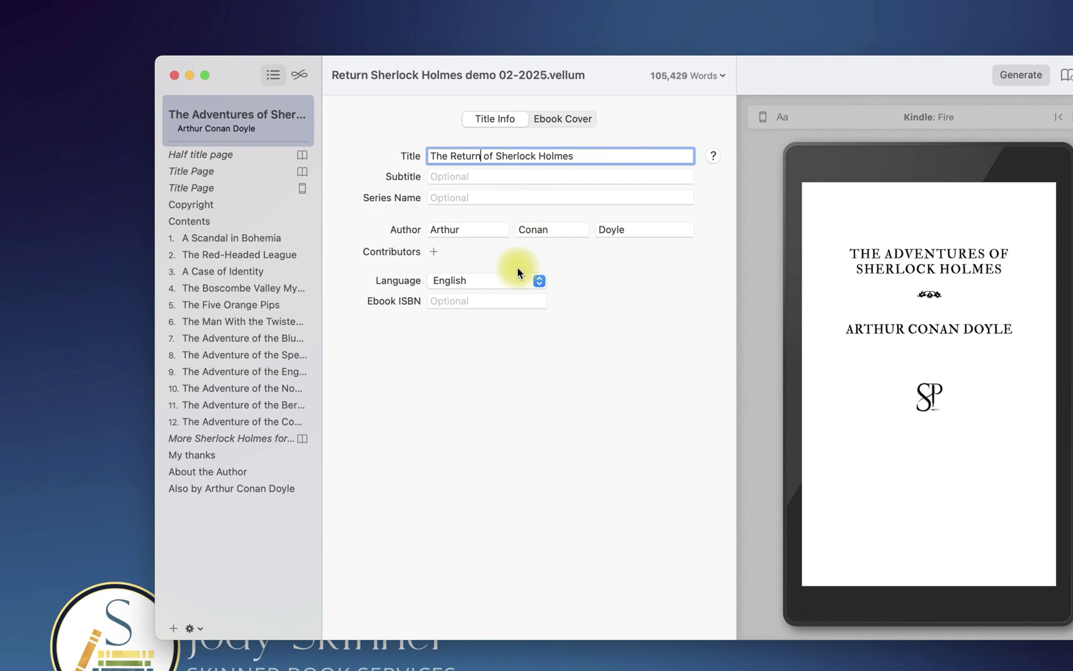
click(473, 231)
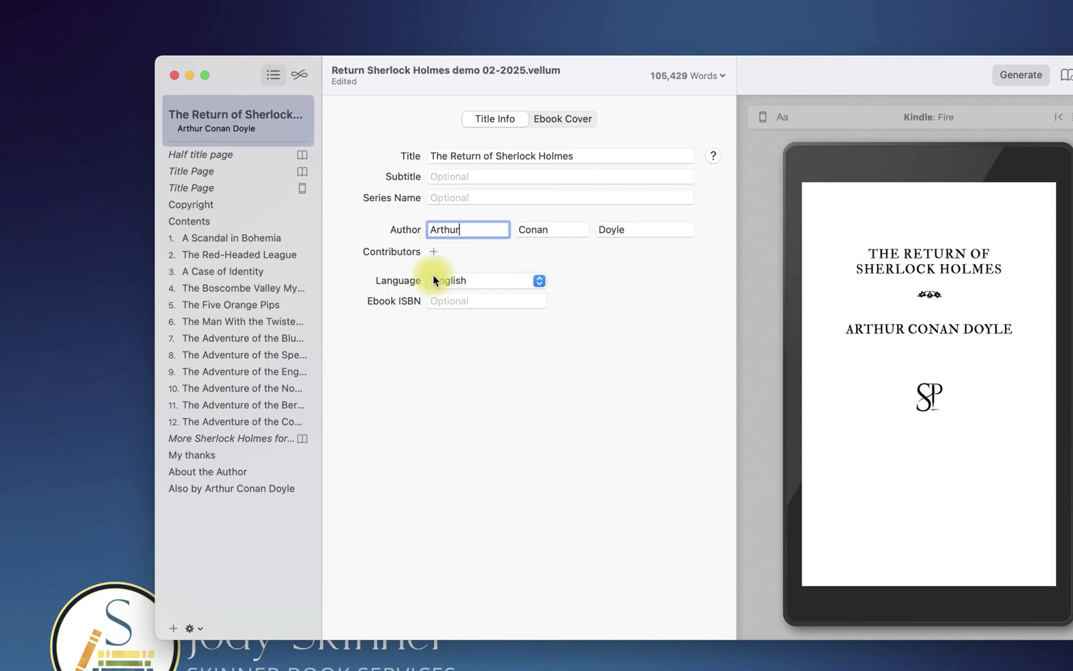
Replace the ebook cover image with the cover for The Return of Sherlock Holmes
click(564, 119)
mouse_move(582, 247)
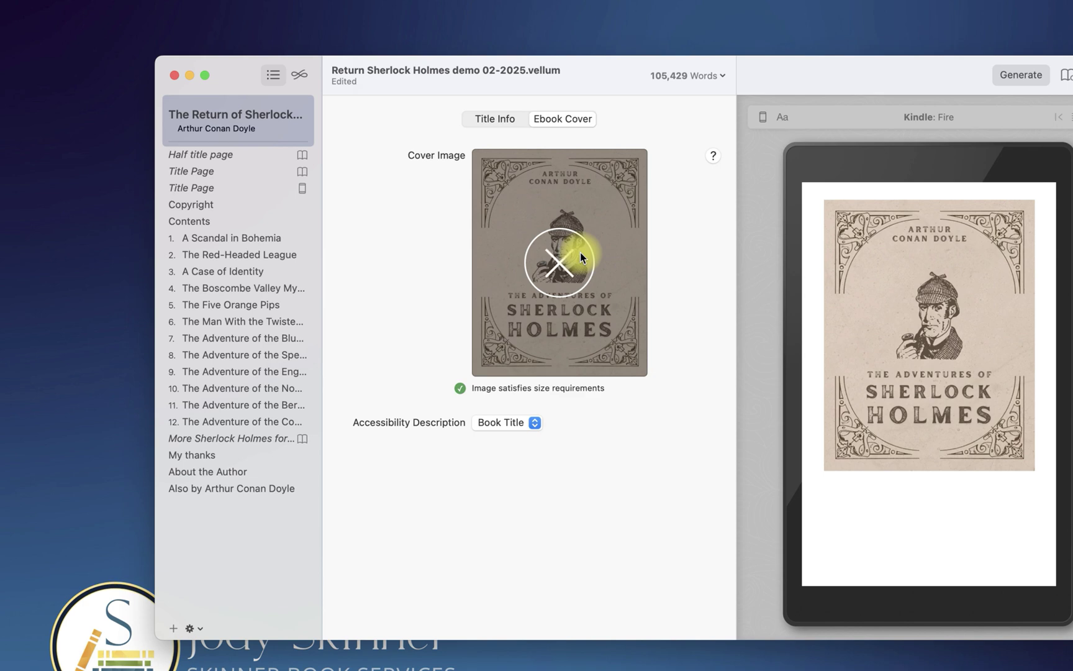
right_click(614, 239)
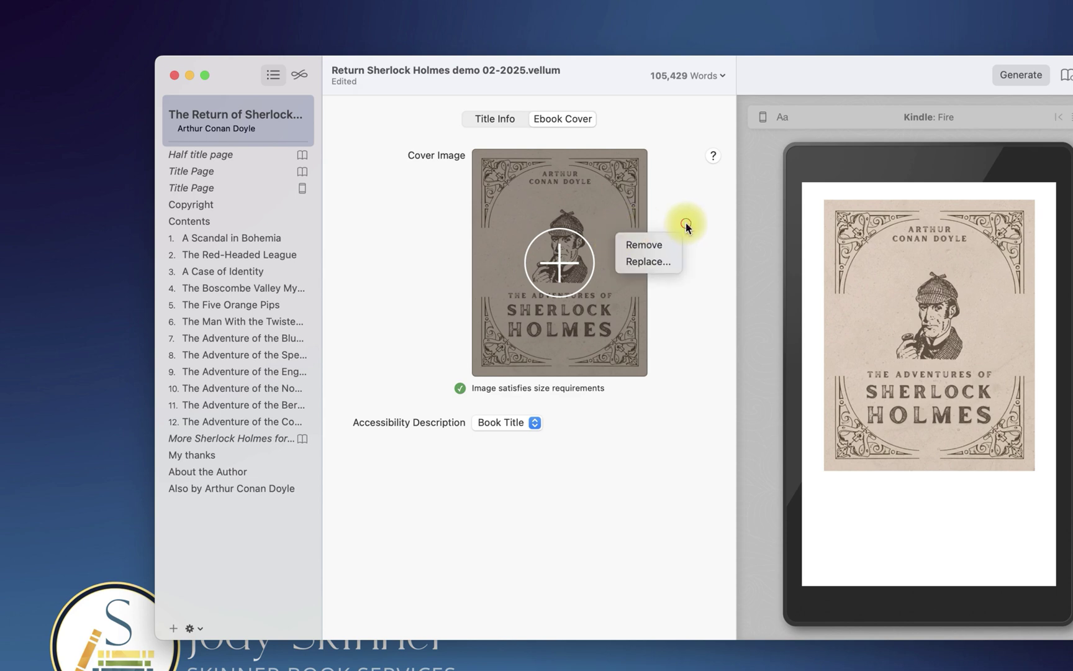
click(648, 260)
double_click(572, 279)
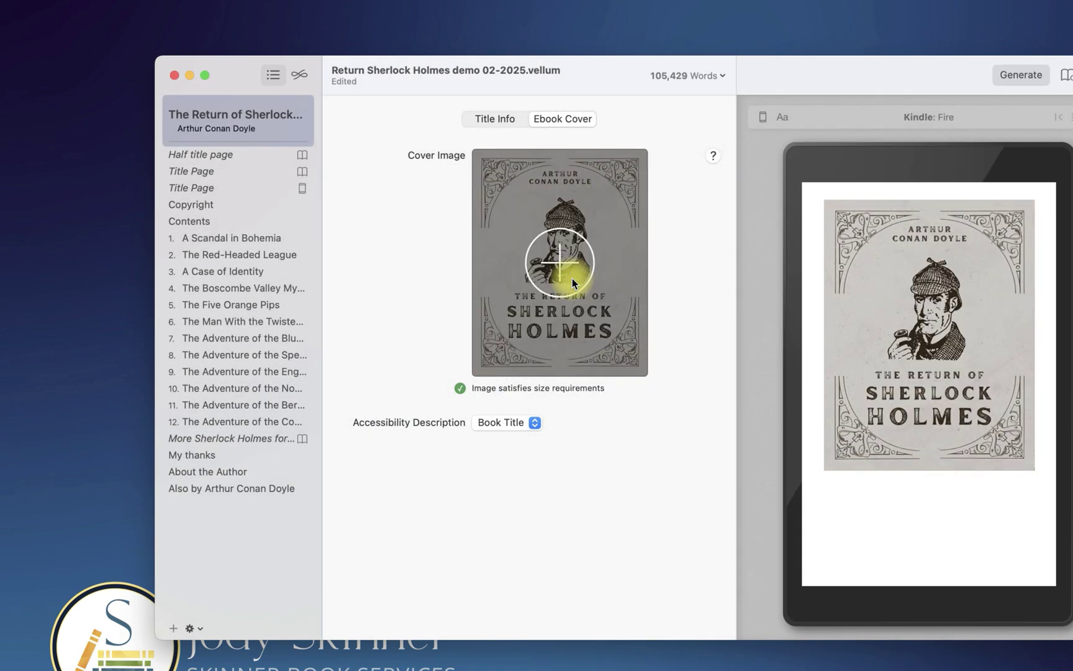
Set the cover's accessibility description to Custom and open its empty text for entry
click(534, 422)
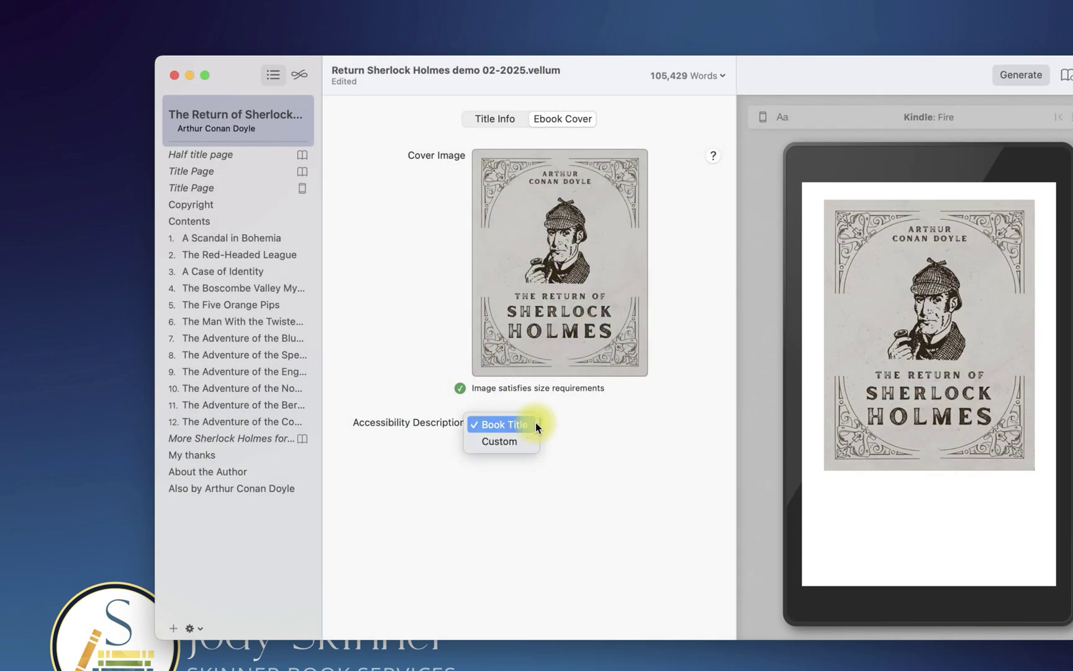
click(527, 441)
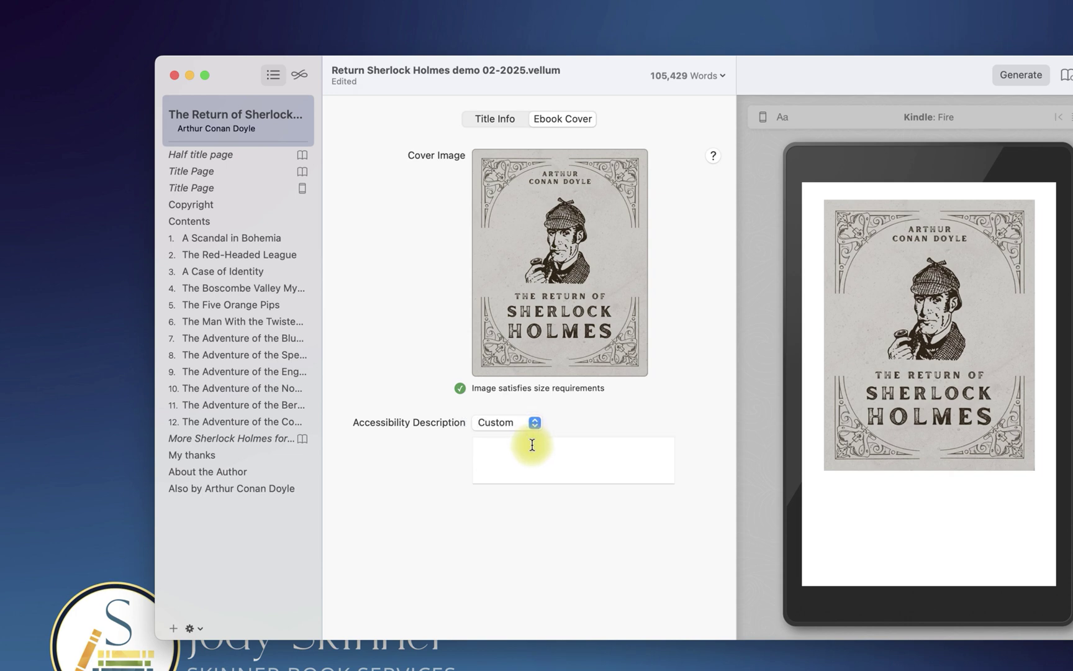
click(532, 449)
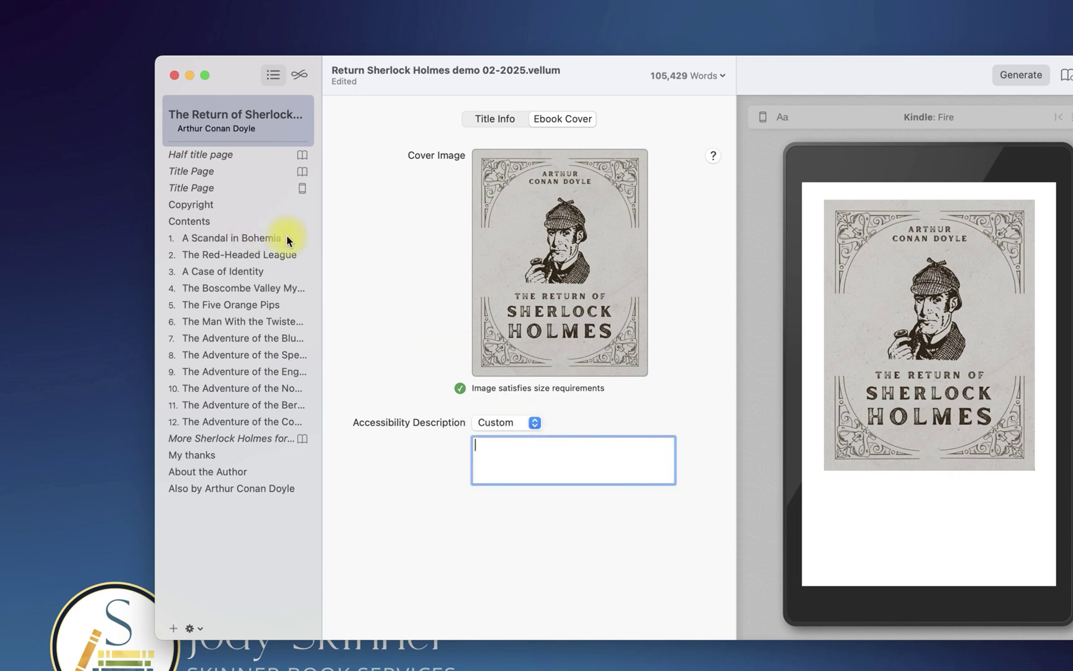
Check the half title page, the print and ebook title pages and the contents for details of the previous book
click(240, 156)
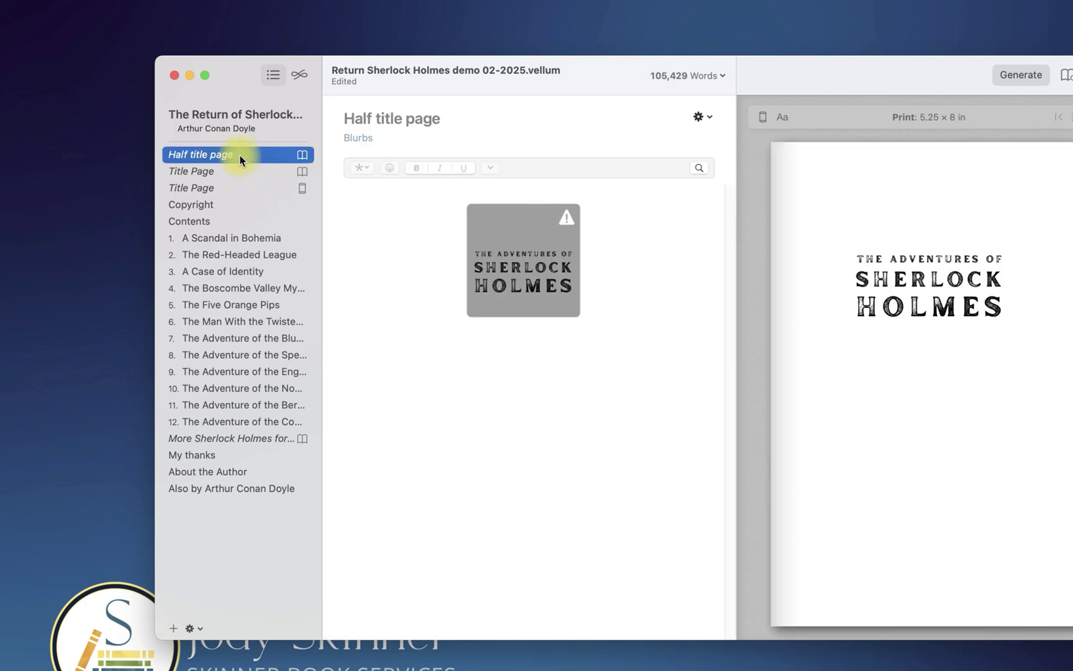
click(234, 174)
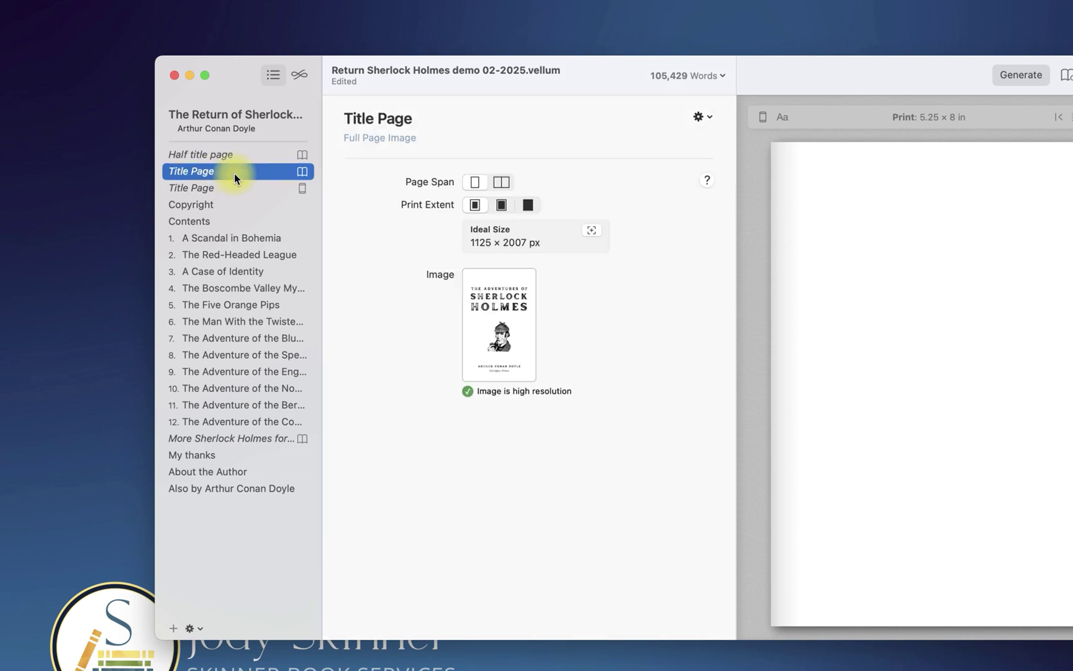
click(239, 191)
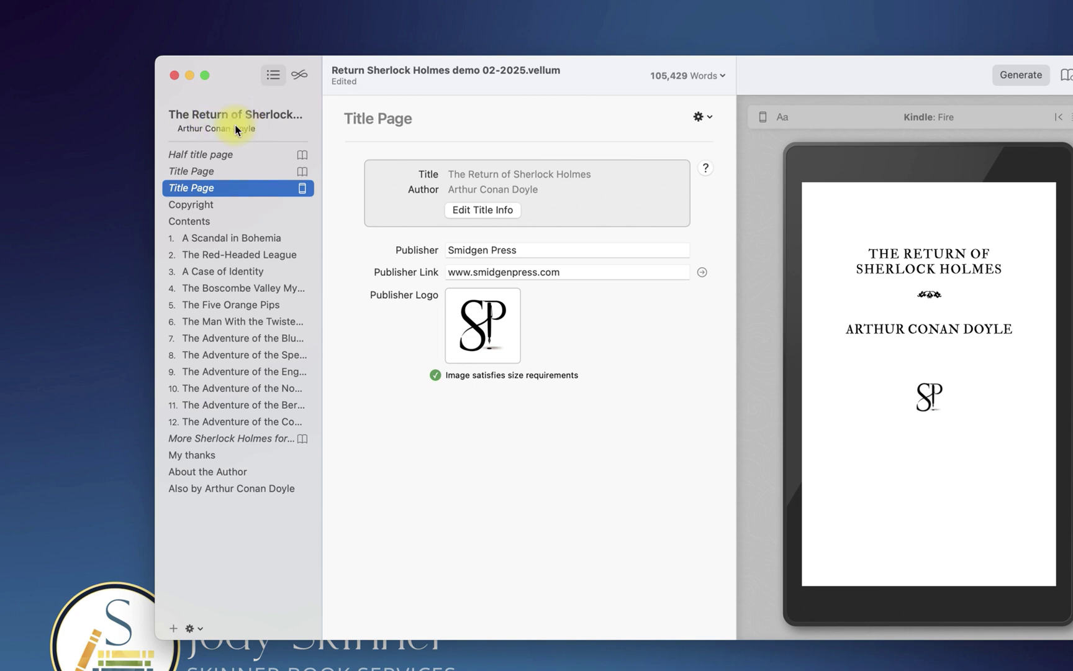
click(217, 222)
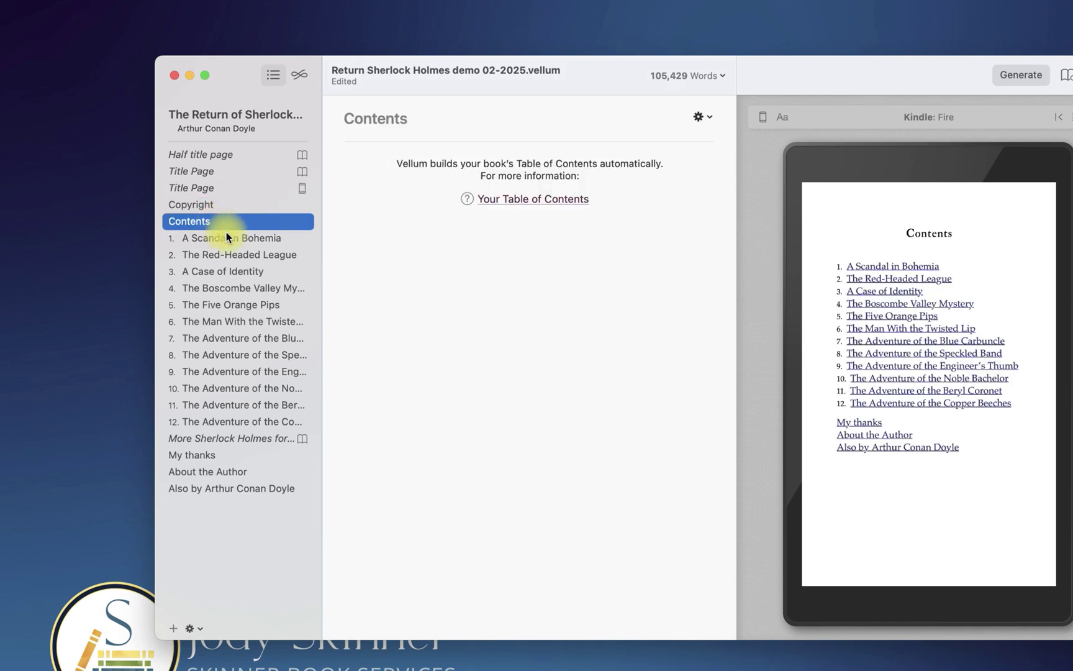
Remove the print-only half title page and the print-only full-page-image title page from the book
click(215, 155)
shift+click(219, 171)
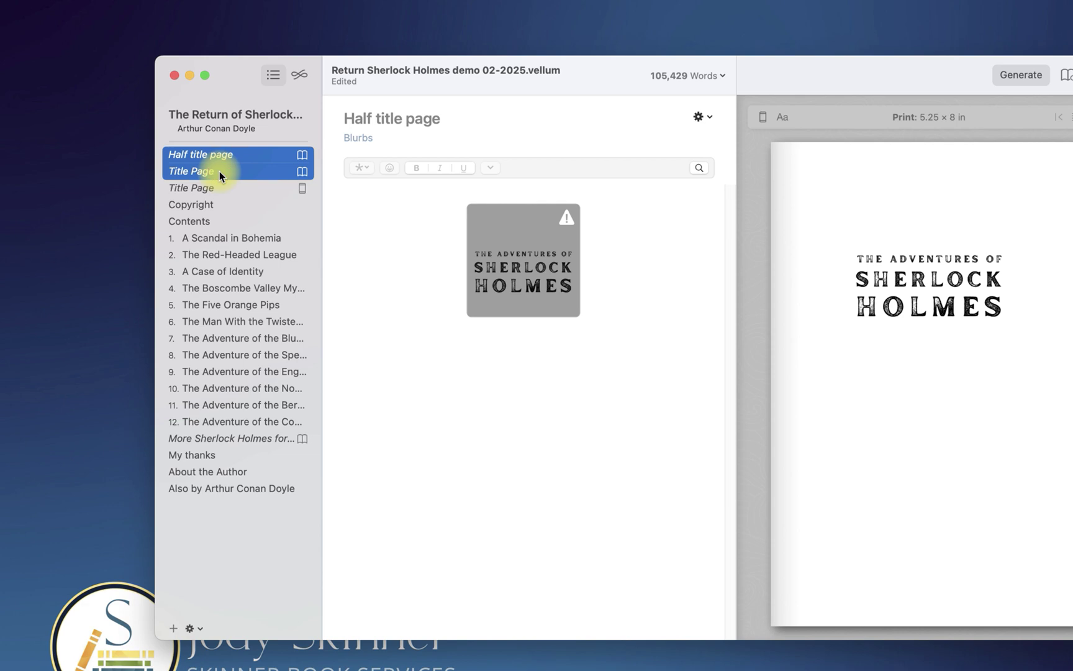
right_click(219, 171)
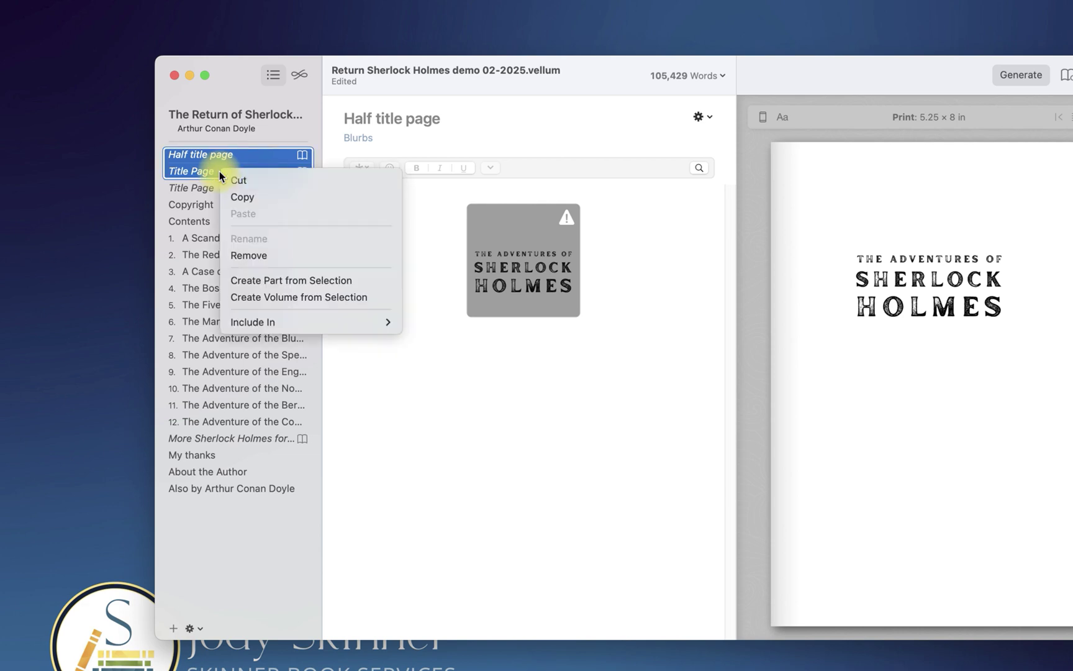
click(274, 254)
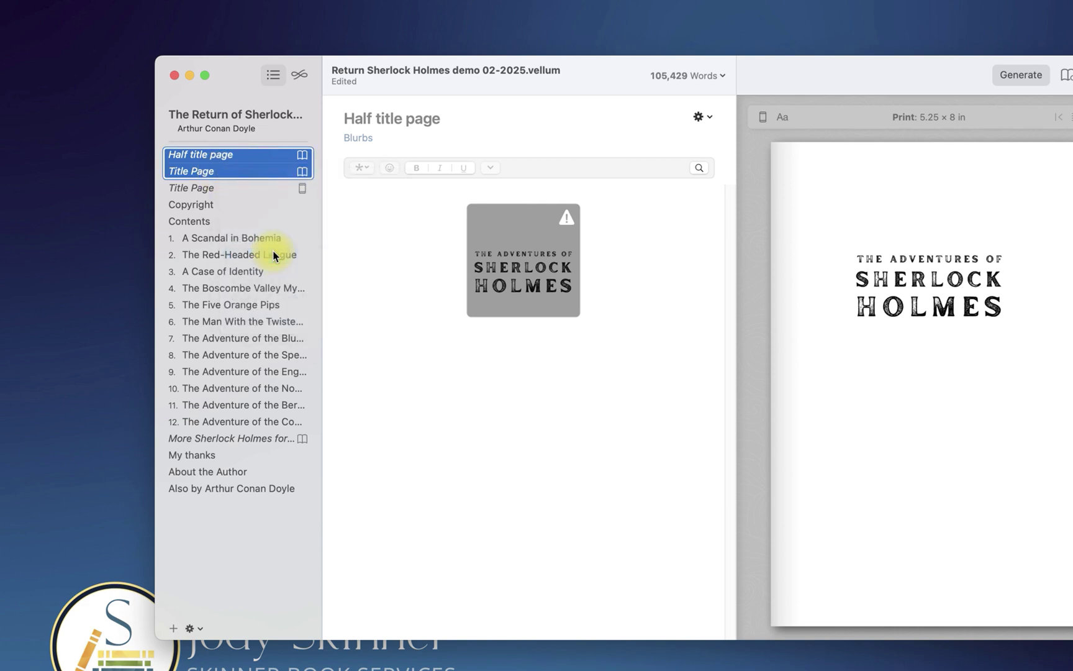
Remove all twelve chapters, from A Scandal in Bohemia to The Adventure of the Copper Beeches, from the book
click(213, 204)
shift+click(223, 386)
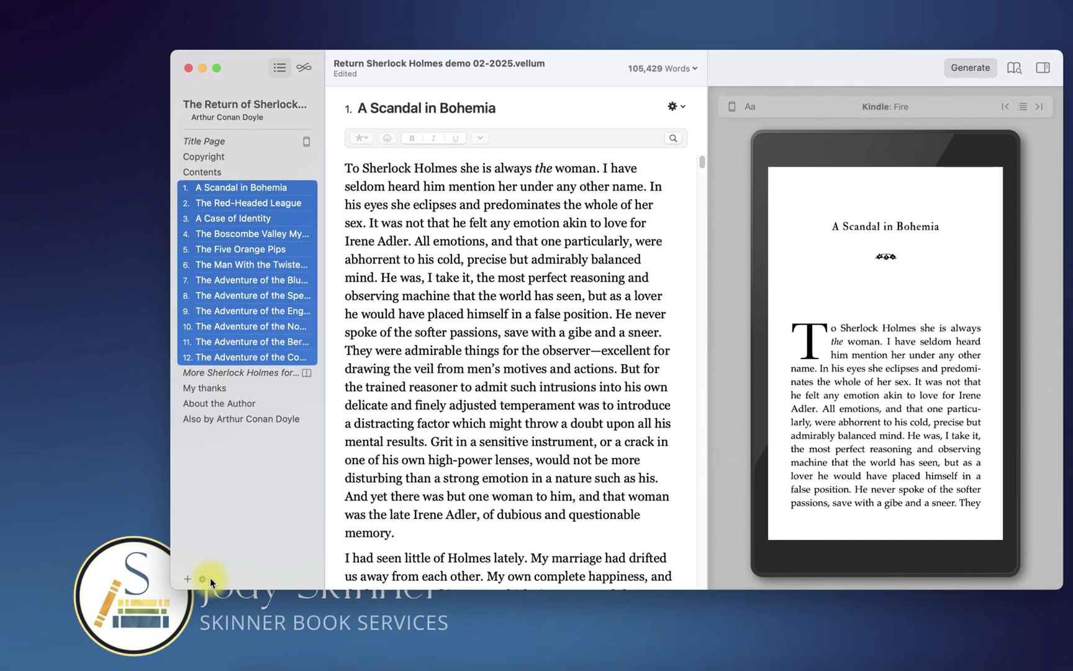
click(200, 601)
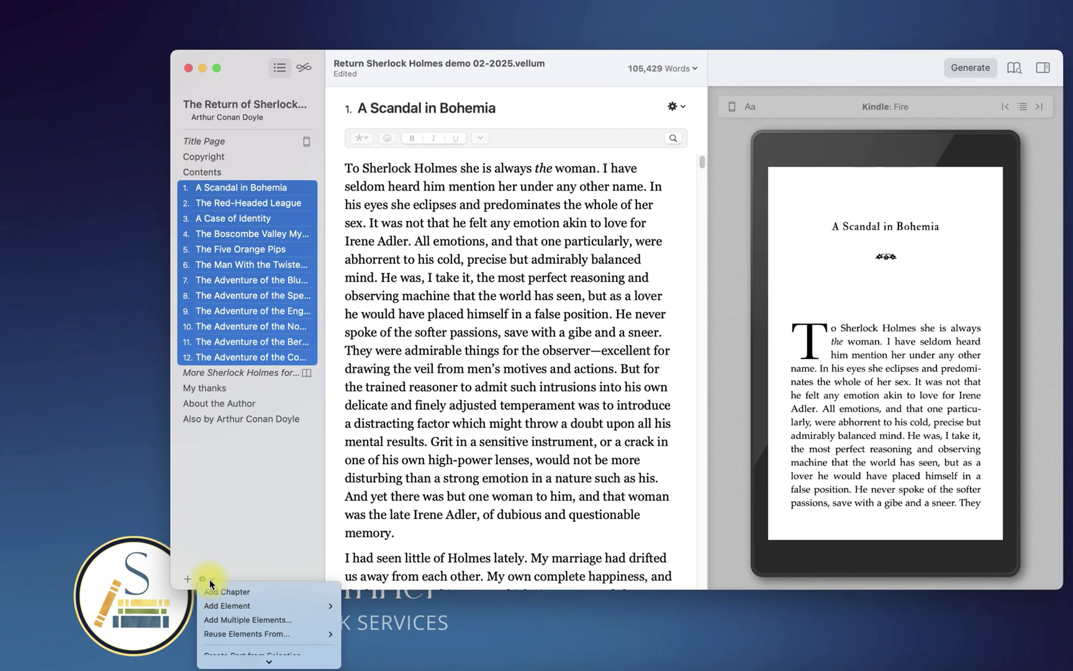
click(253, 625)
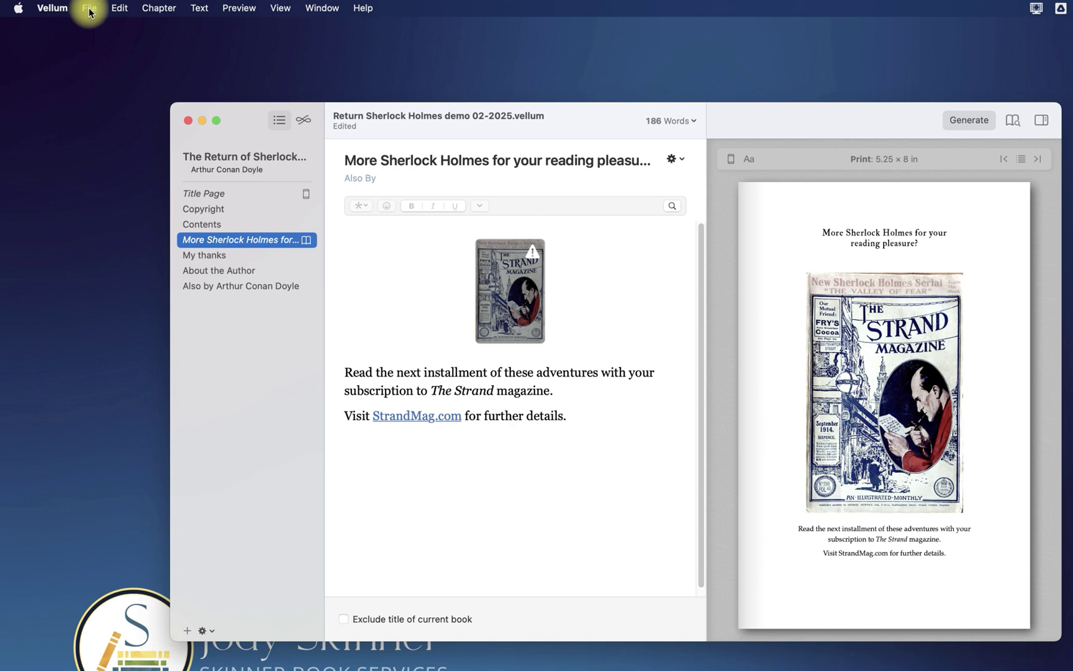
Try to reimport the book's text from another Word file, Return Sherlock Holmes to format.docx
click(90, 8)
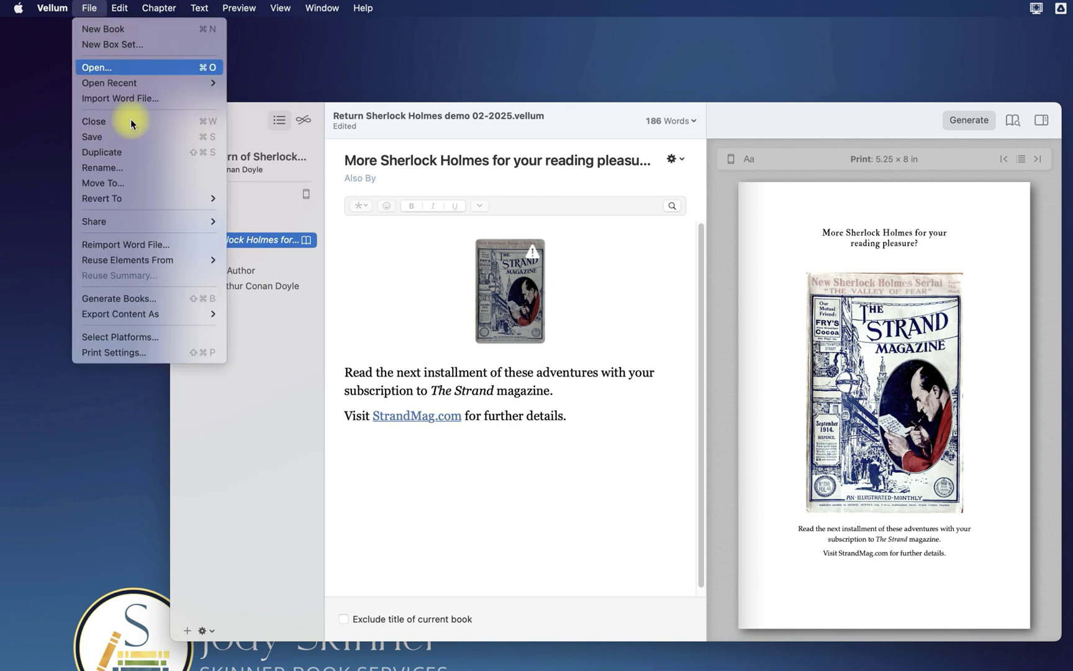
click(179, 244)
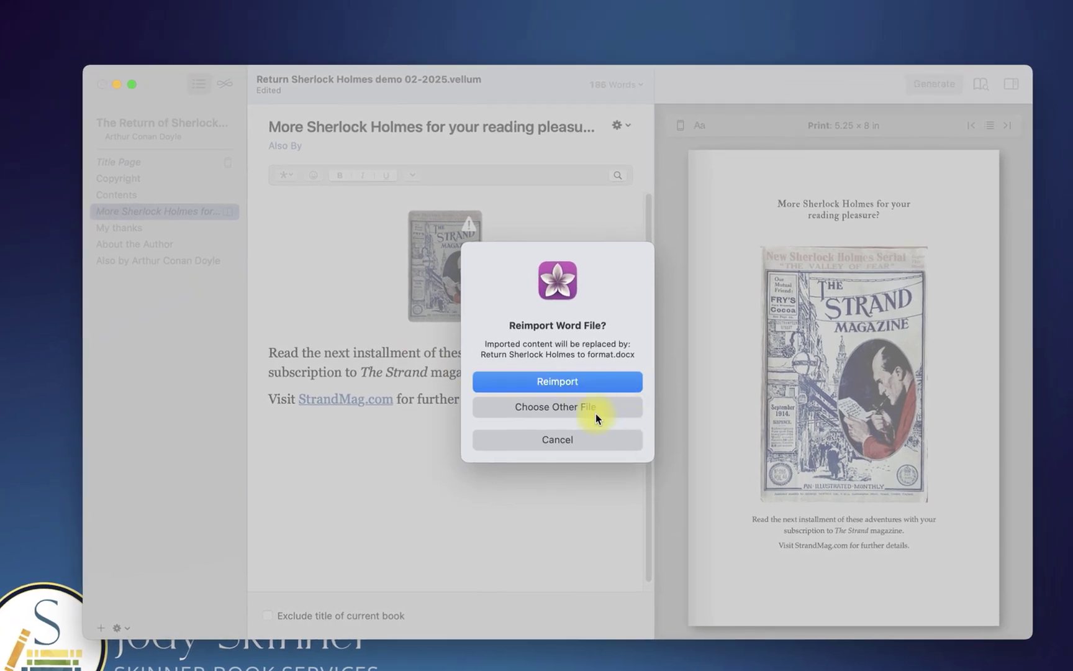
click(556, 411)
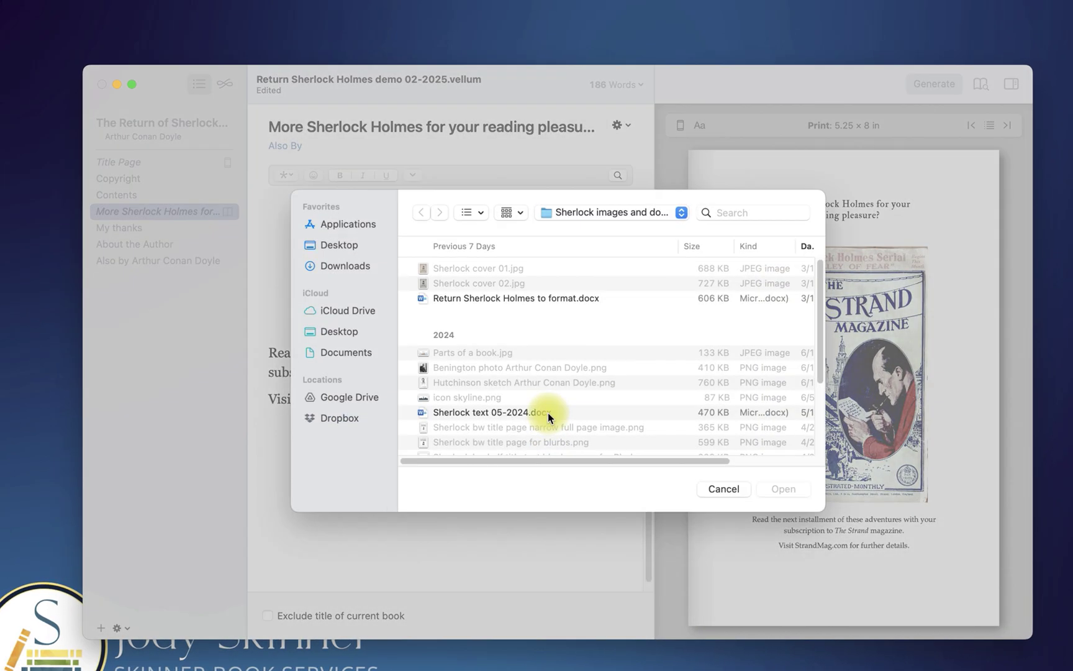
click(486, 298)
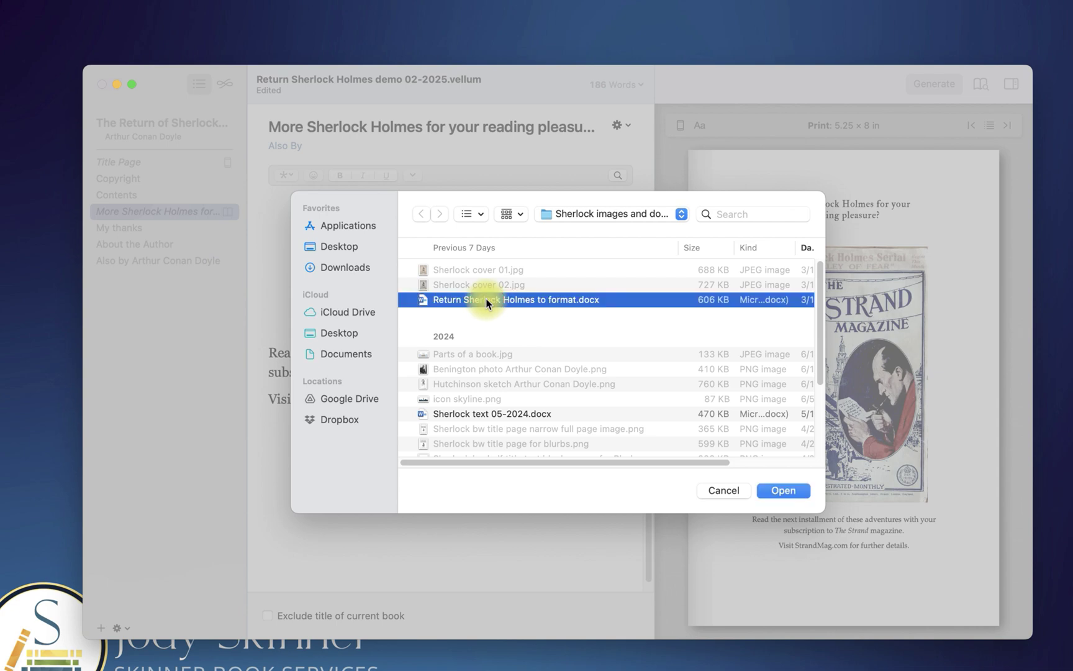
double_click(486, 298)
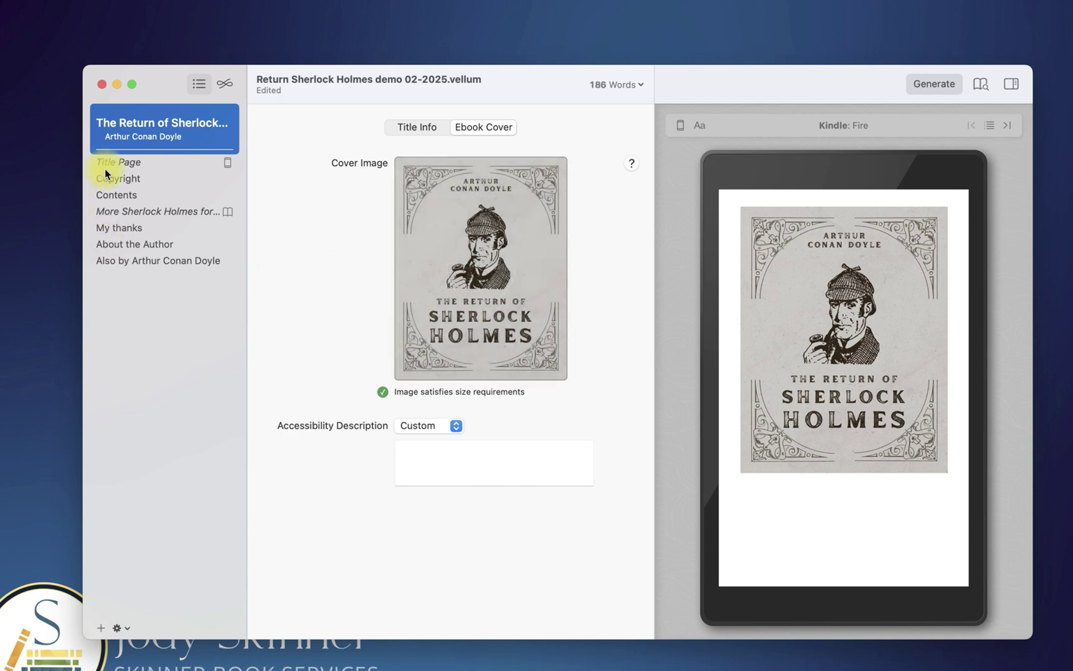
Import the text of Return Sherlock Holmes to format.docx after the Contents and remove the untitled page that holds only the title and author
click(132, 211)
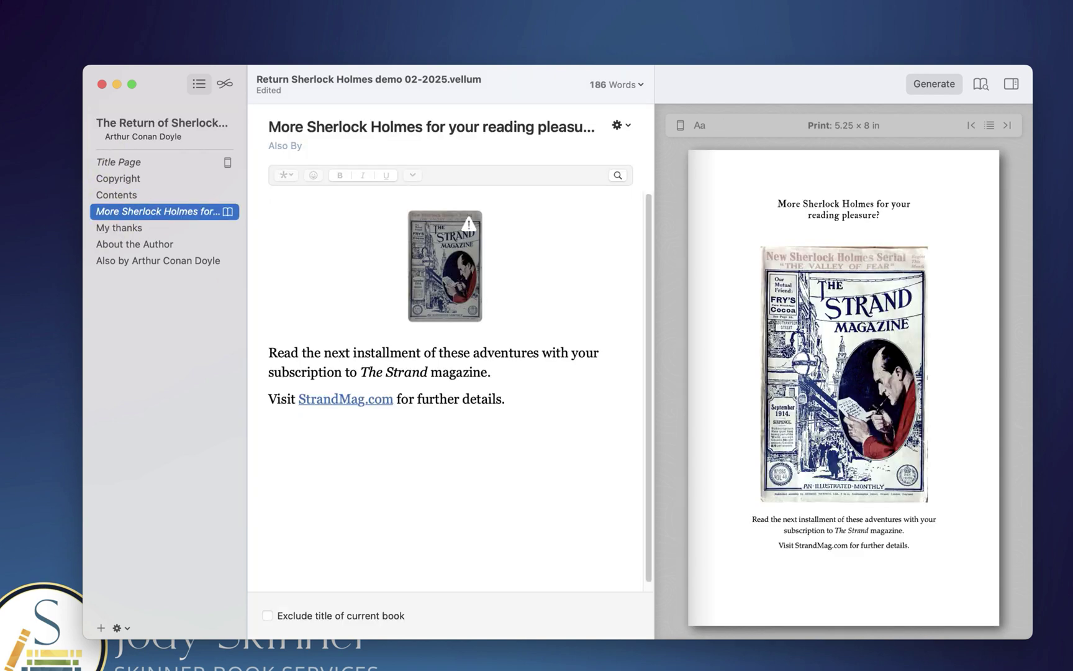
key(super+Tab)
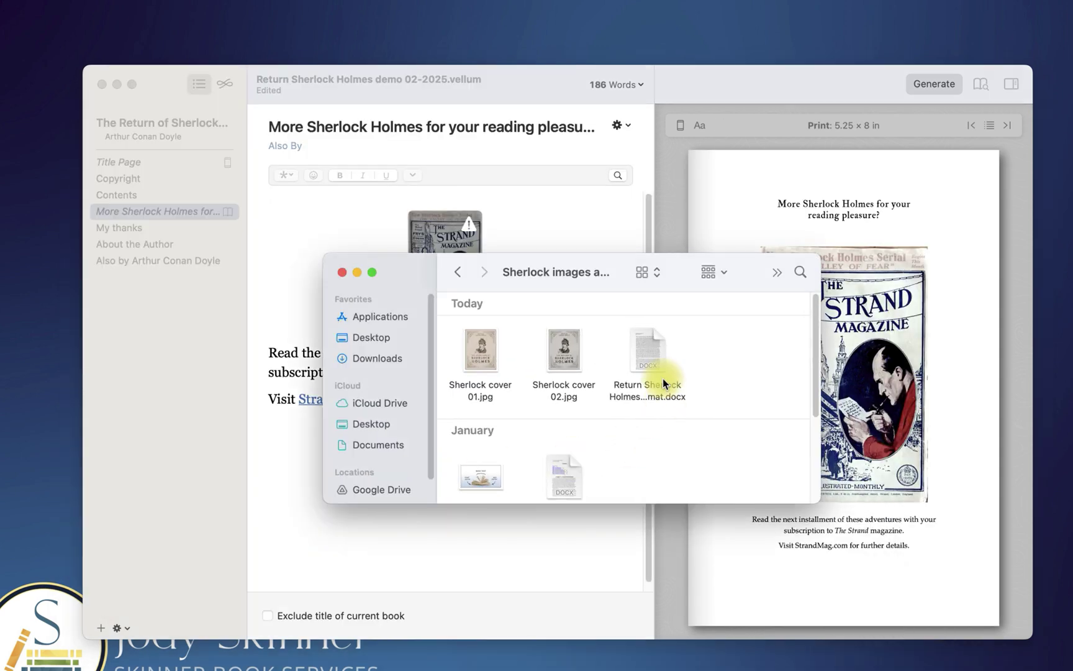
drag(649, 349, 176, 204)
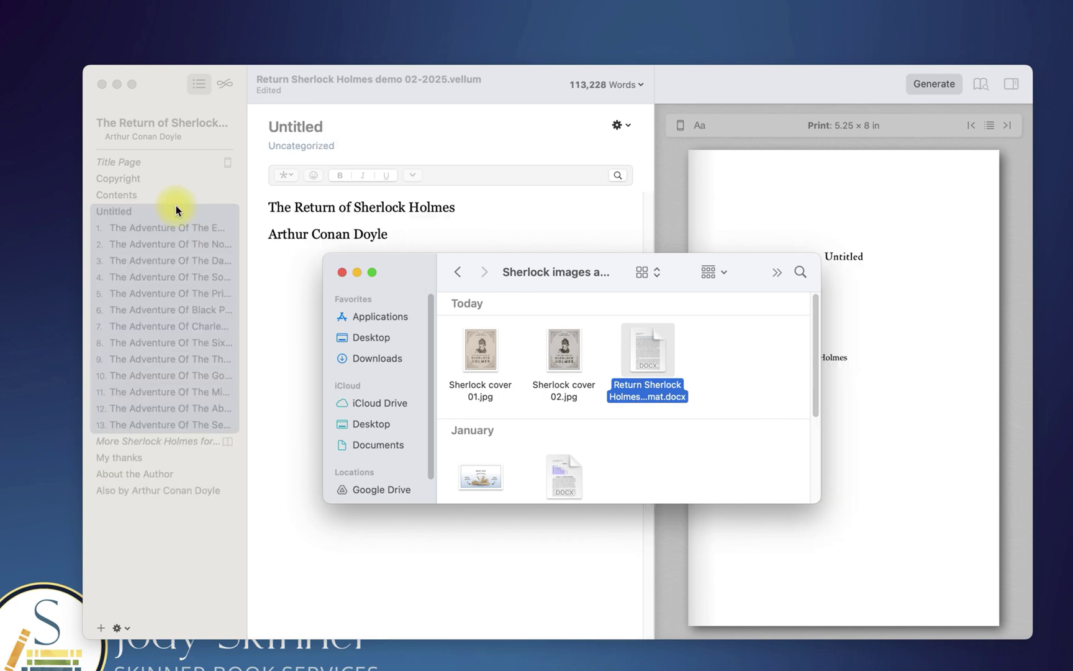
click(342, 271)
right_click(136, 211)
click(191, 296)
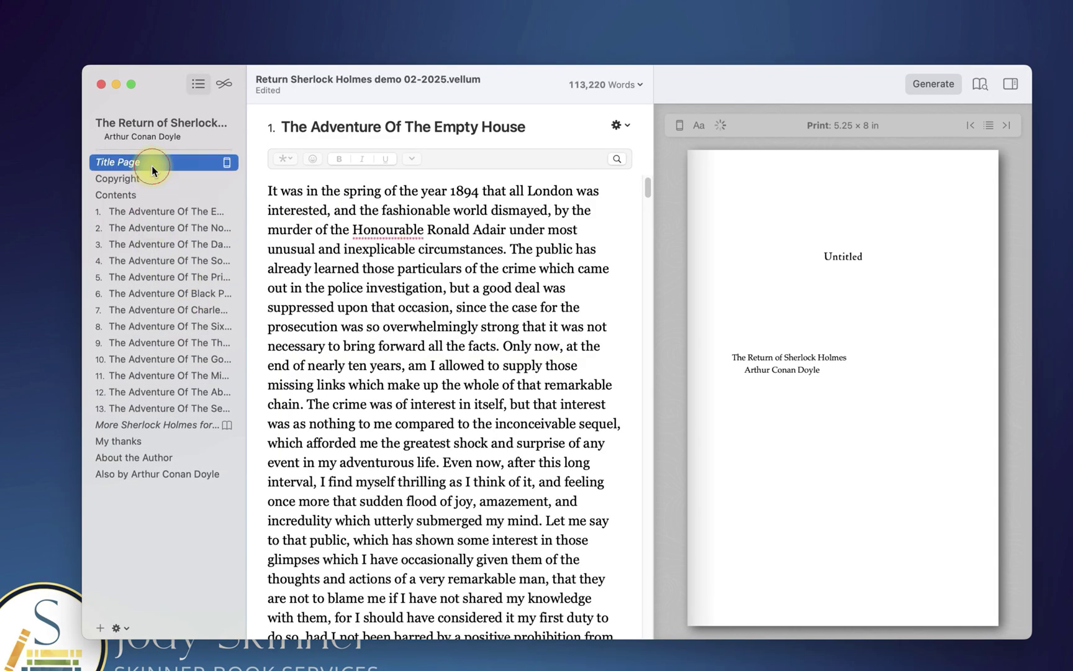
Check the ebook title page and the copyright page, and switch to Safari to view the Skinner Book Services courses page
click(152, 165)
click(151, 180)
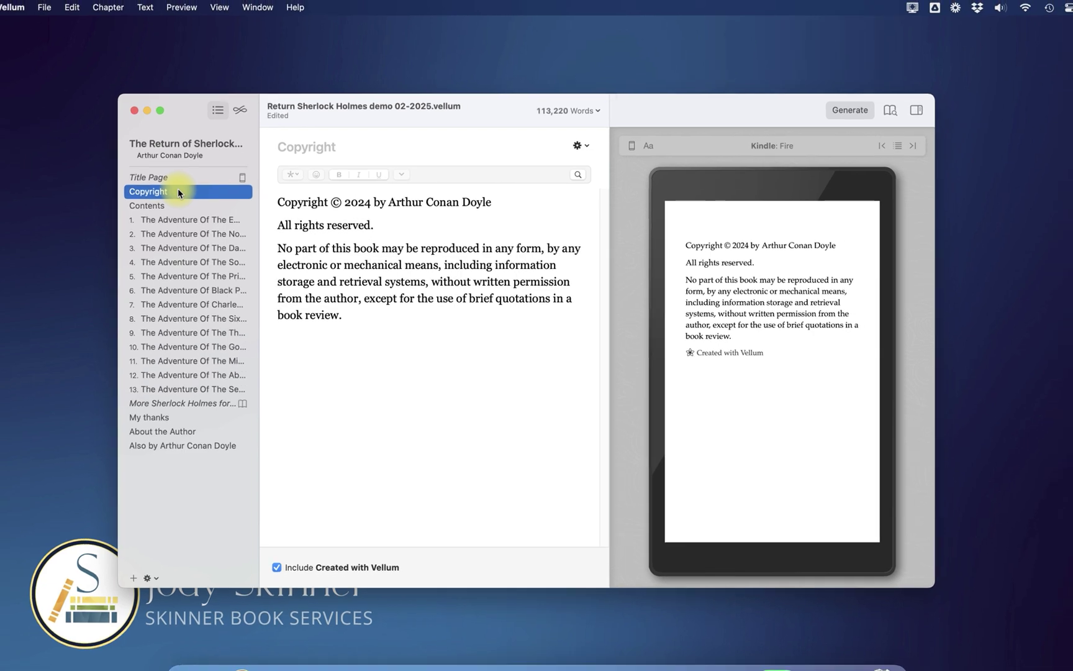
click(140, 104)
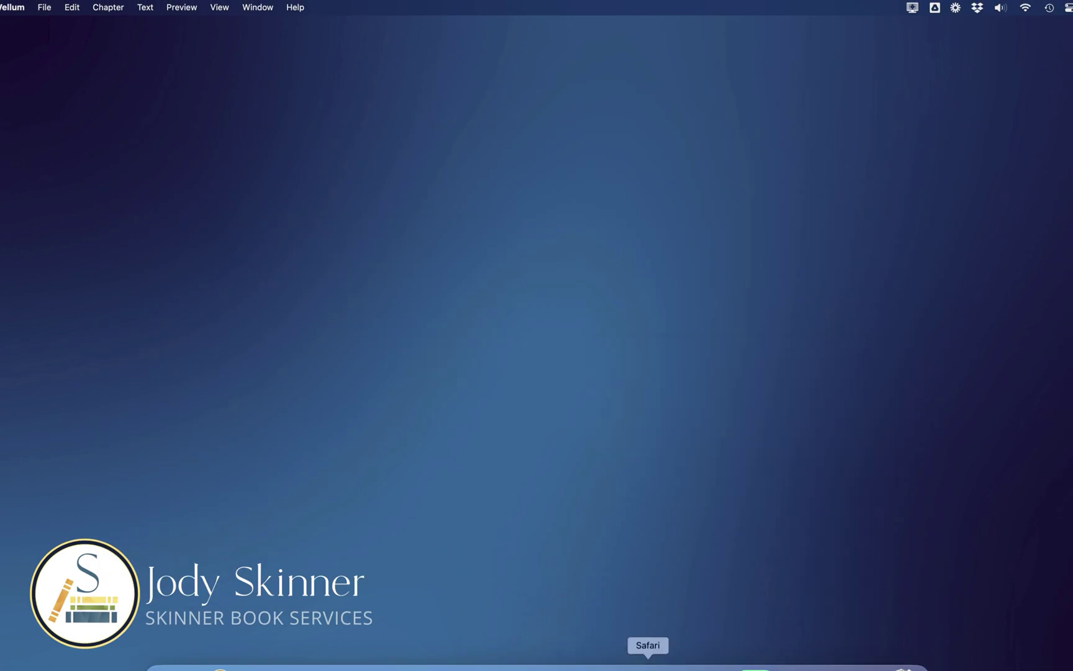
click(881, 666)
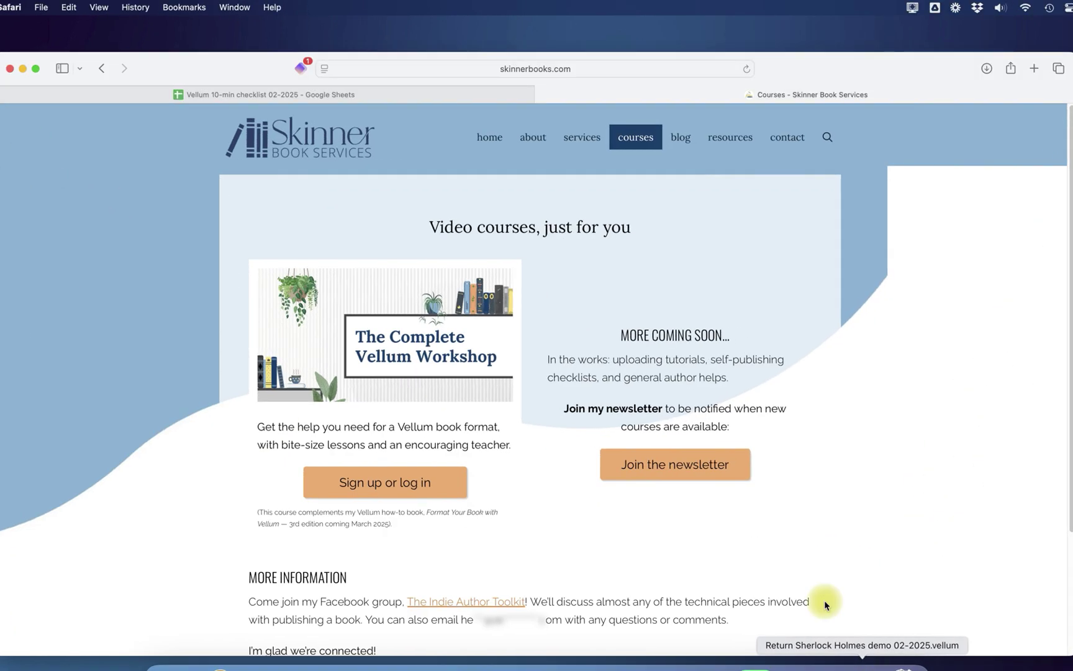